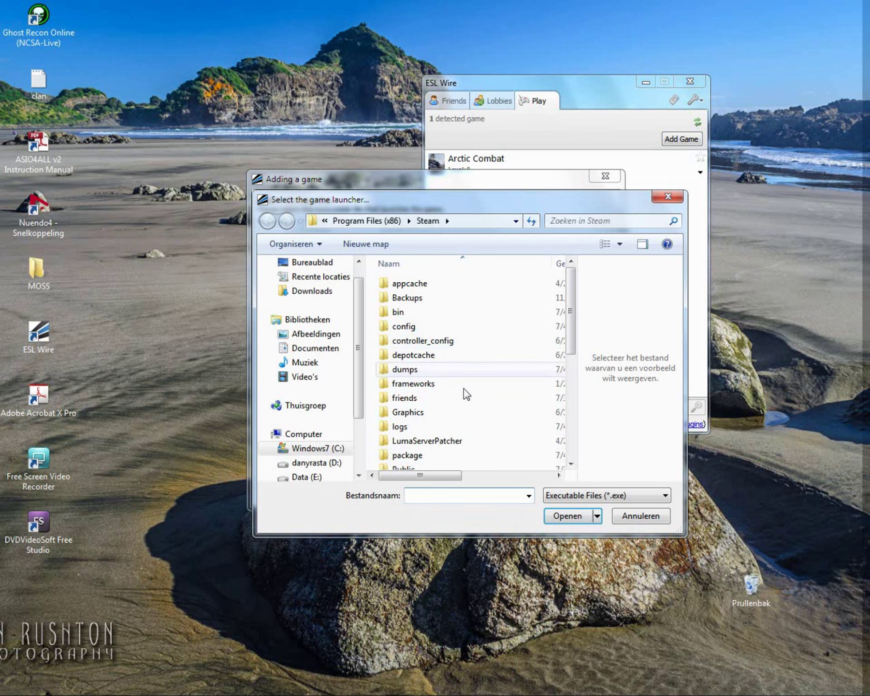
# Choose Steam.exe in C:\Program Files (x86)\Steam as the executable that launches the game.
pyautogui.click(323, 449)
pyautogui.doubleClick(451, 384)
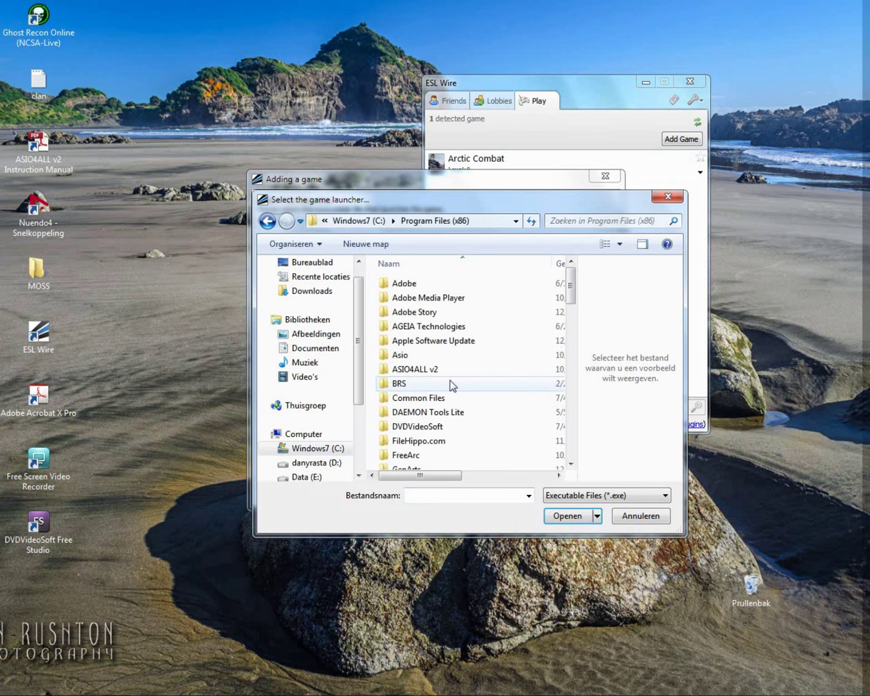
pyautogui.scroll(-15, 493, 355)
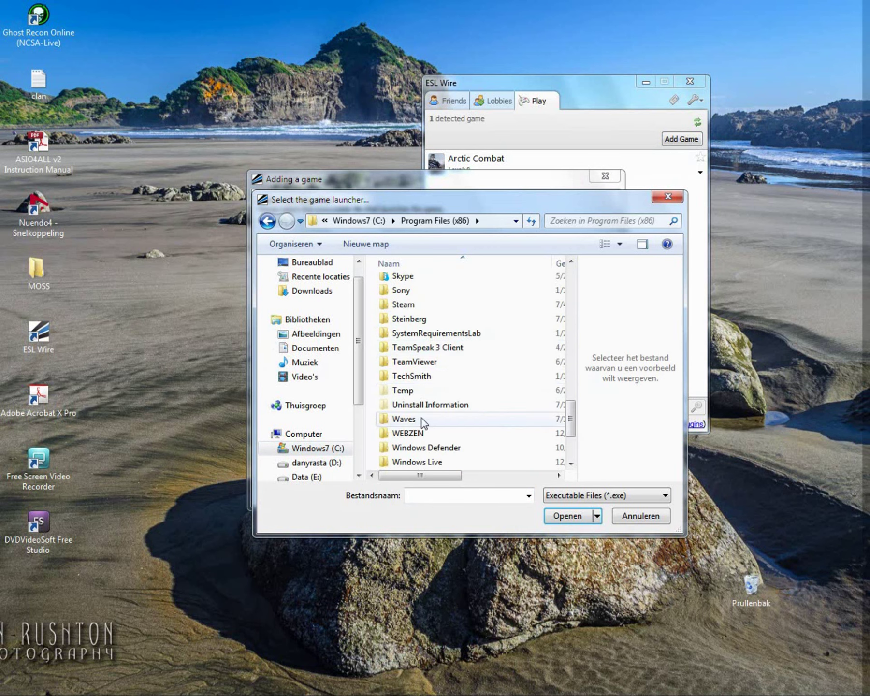
pyautogui.doubleClick(407, 305)
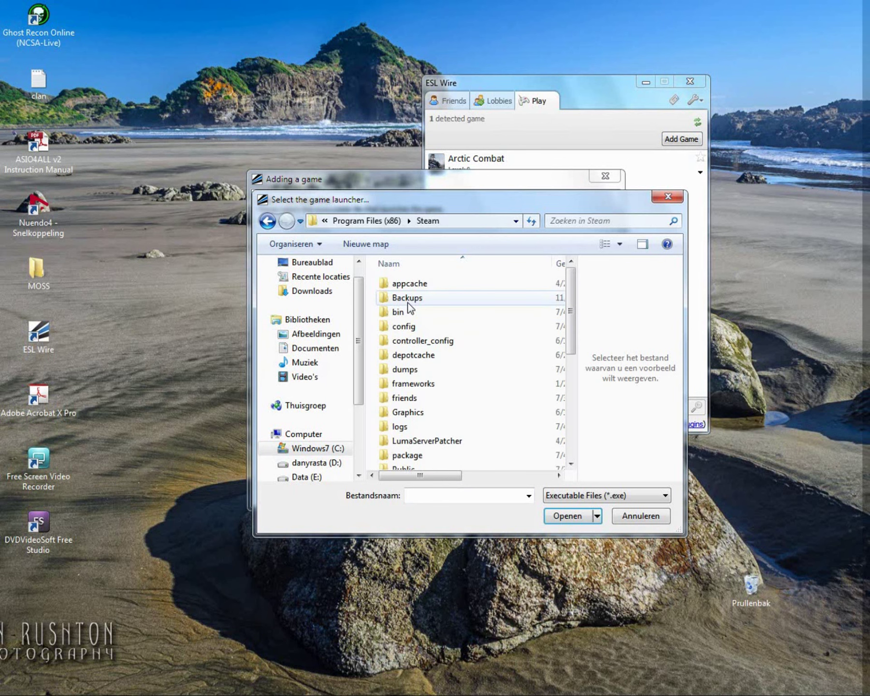
pyautogui.scroll(-5, 457, 394)
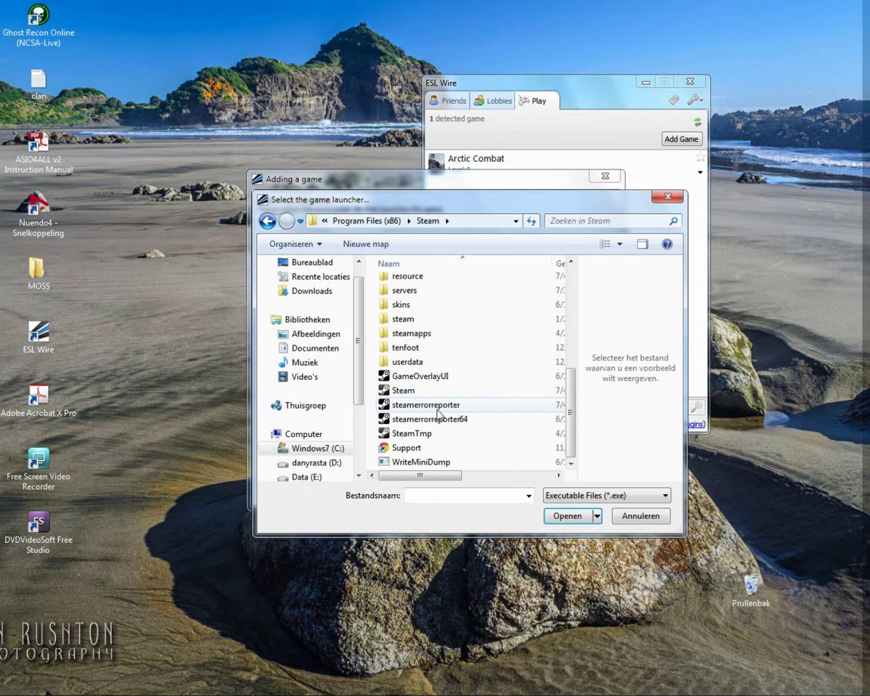
pyautogui.doubleClick(407, 390)
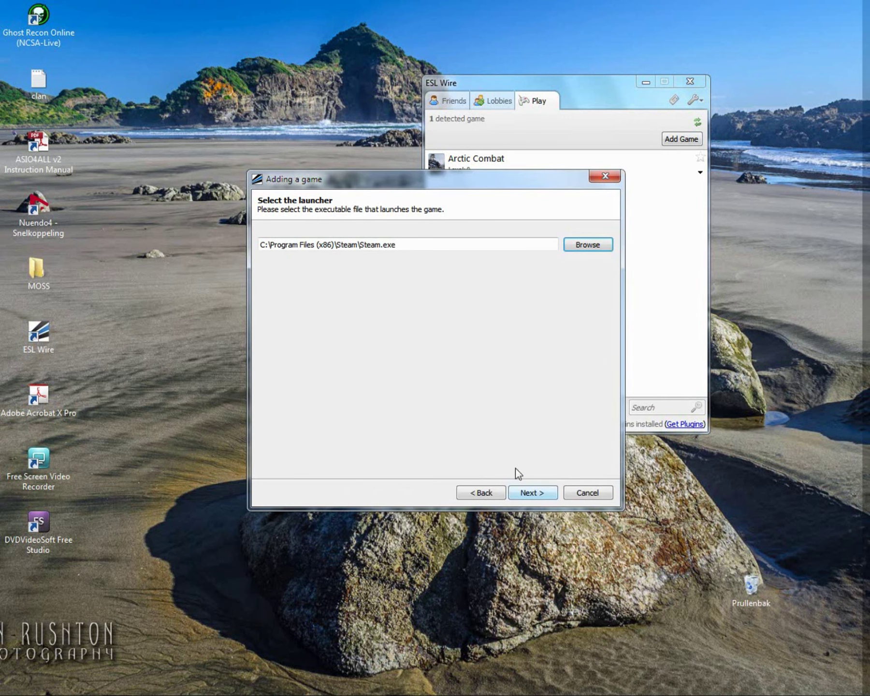
# Run the registry scan for the Steam launcher and start the test run of the game.
pyautogui.click(533, 494)
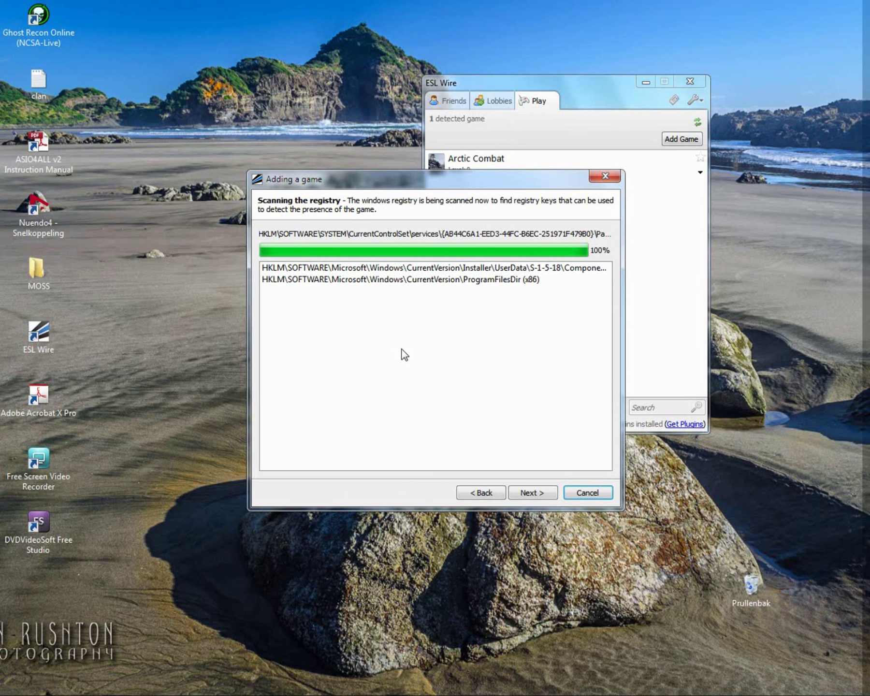
pyautogui.click(531, 493)
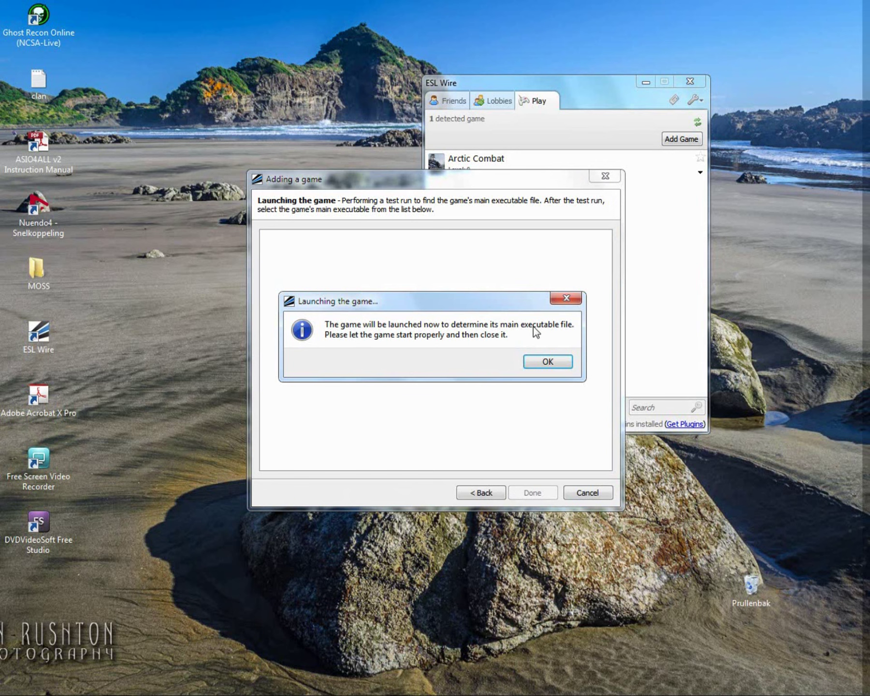
pyautogui.click(548, 362)
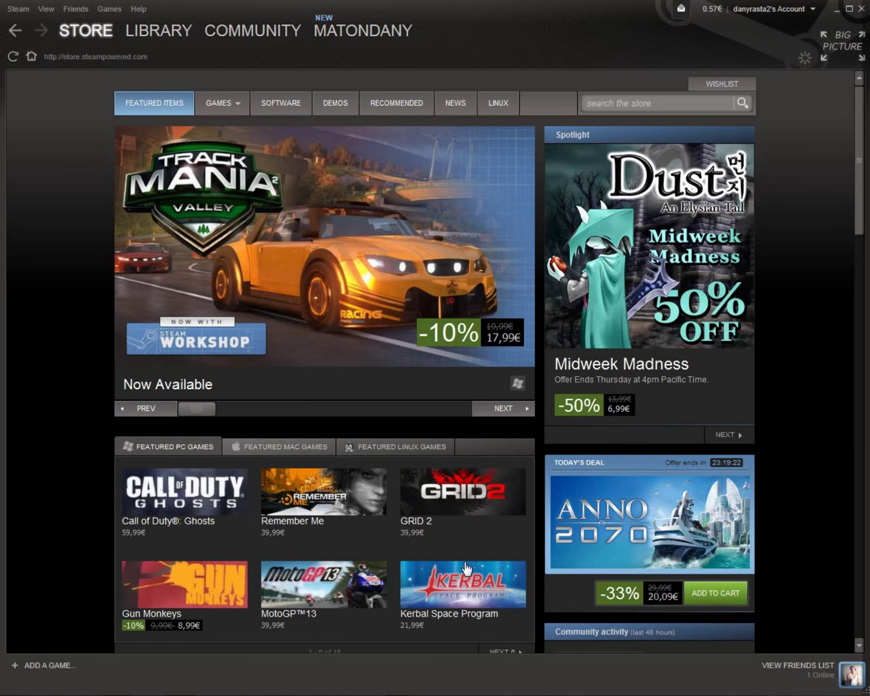
# Switch to the Steam library, minimize Steam, move the waiting dialog aside and start Alliance of Valiant Arms from its launcher.
pyautogui.moveTo(141, 41)
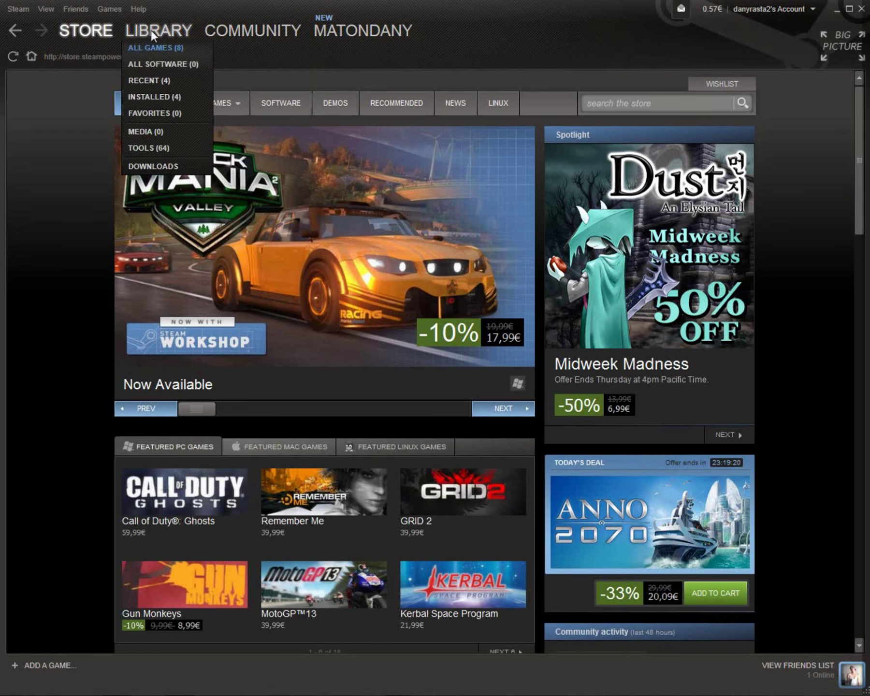
pyautogui.click(152, 47)
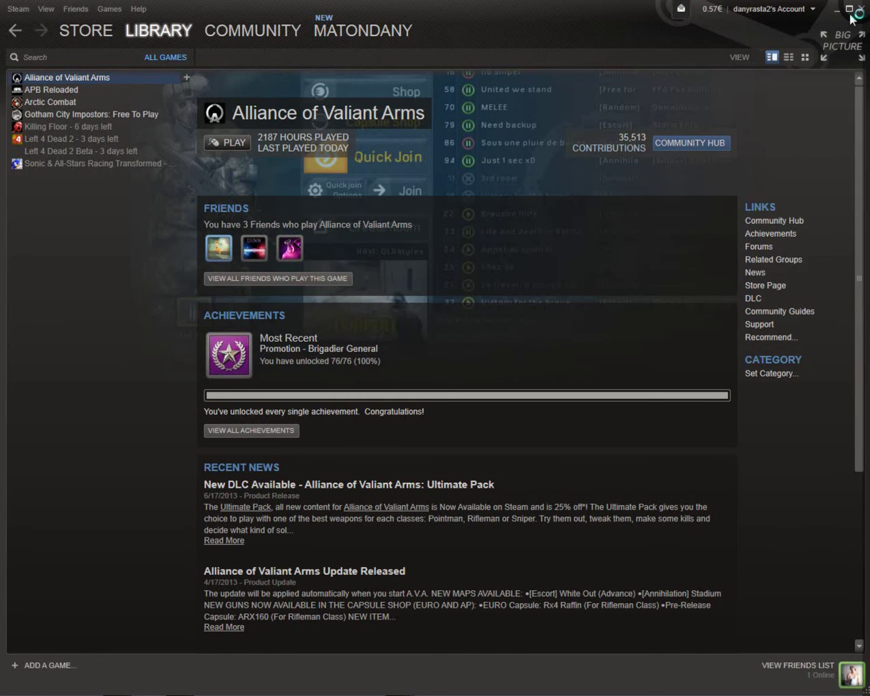
pyautogui.click(837, 9)
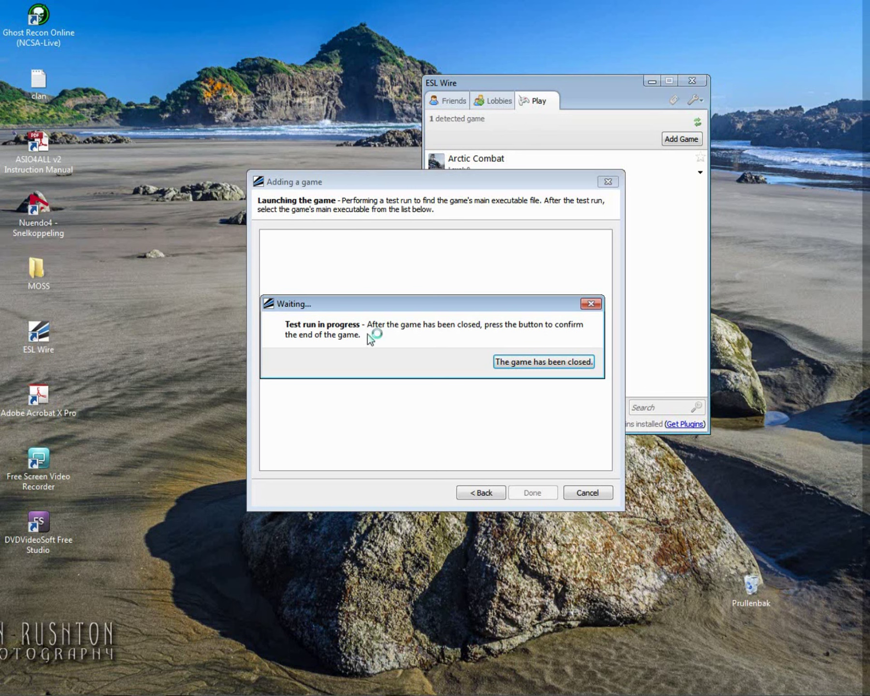
pyautogui.moveTo(344, 302); pyautogui.dragTo(323, 229)
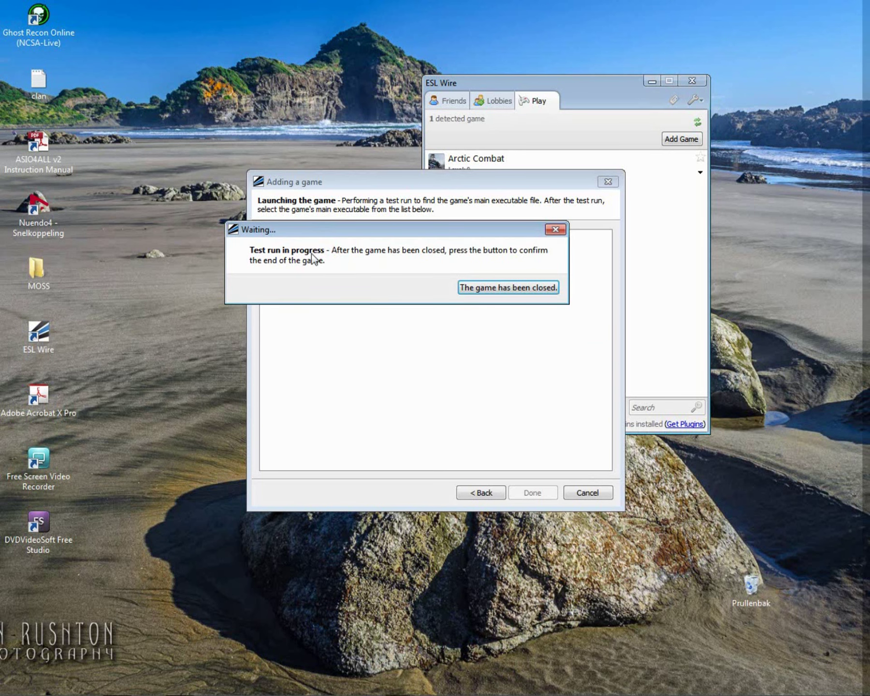
pyautogui.click(268, 159)
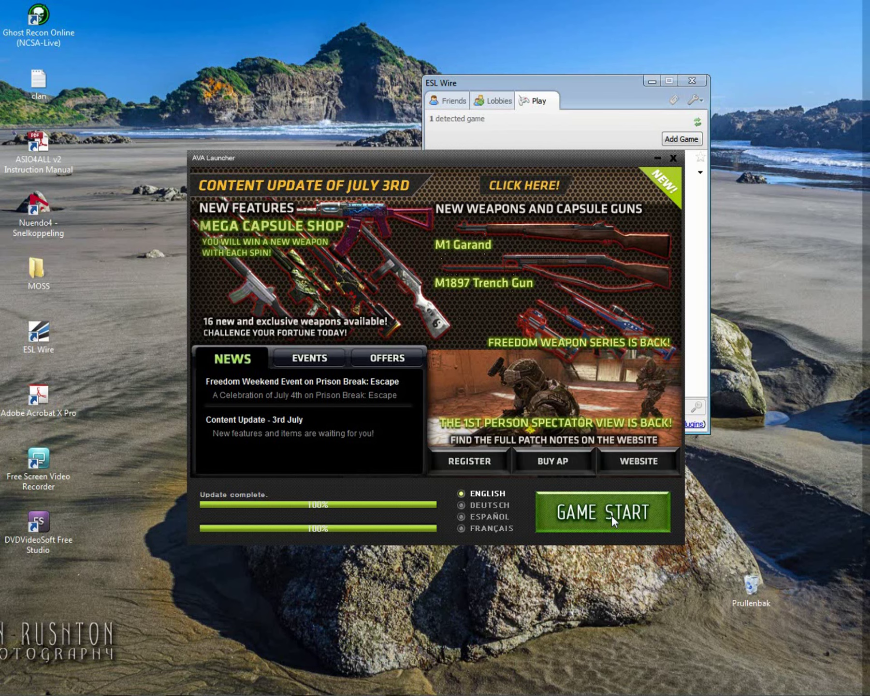
pyautogui.click(612, 515)
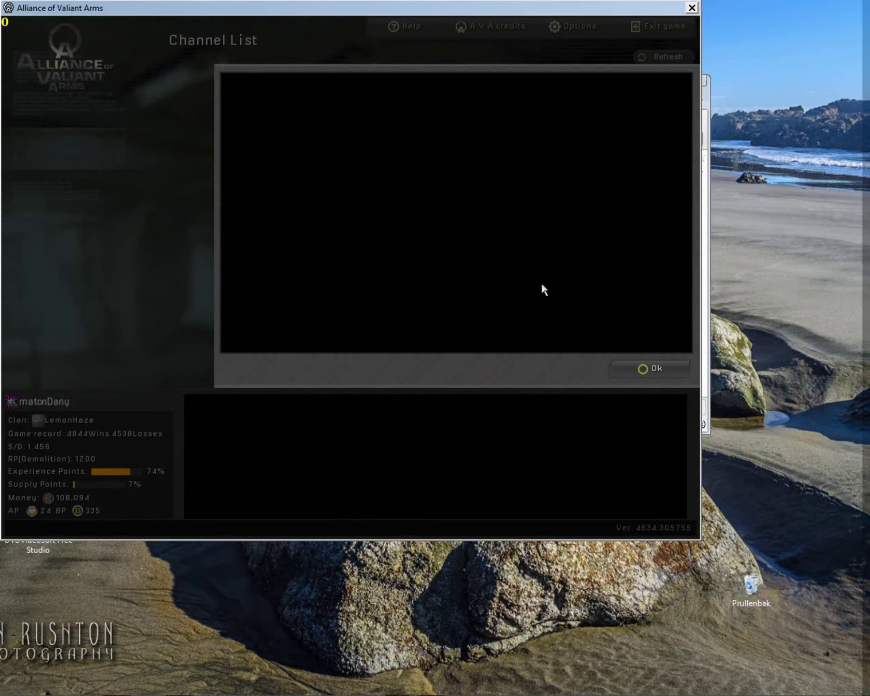
# Enter PVP Channel 2 in Alliance of Valiant Arms, and exit the game from the channel list.
pyautogui.click(350, 326)
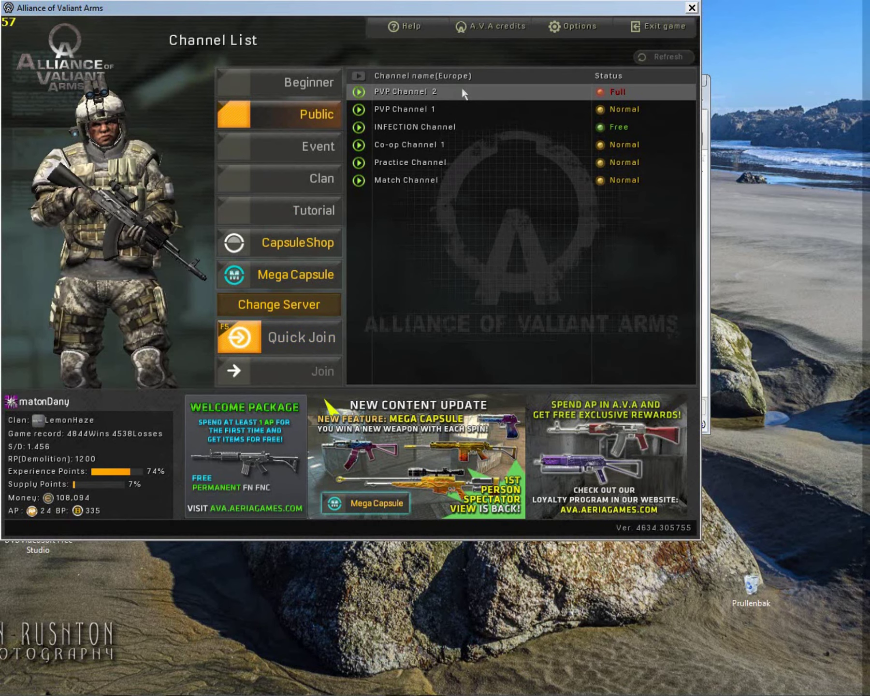
pyautogui.doubleClick(463, 92)
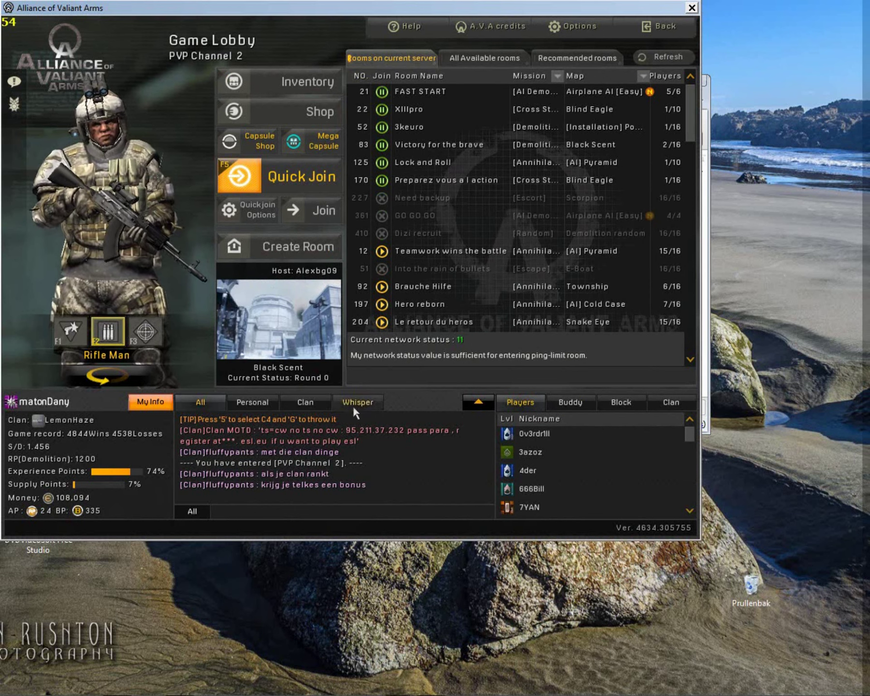
pyautogui.click(680, 22)
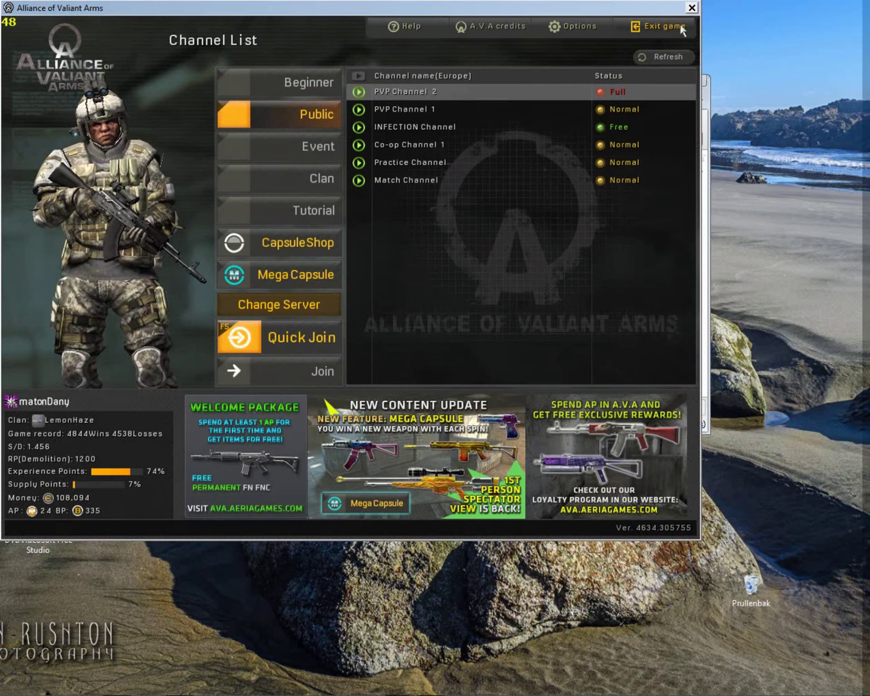
pyautogui.click(679, 22)
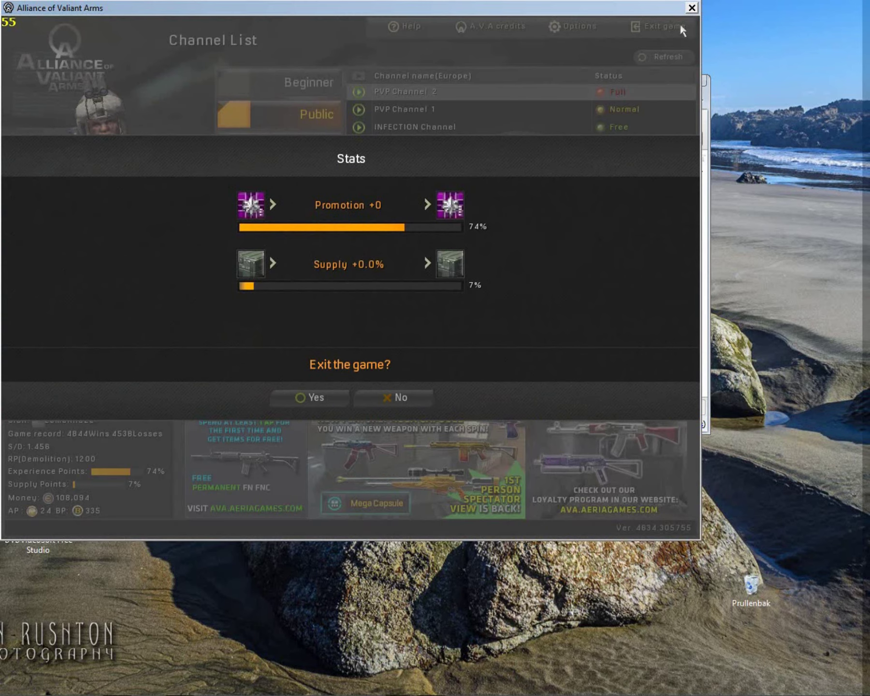
pyautogui.click(322, 404)
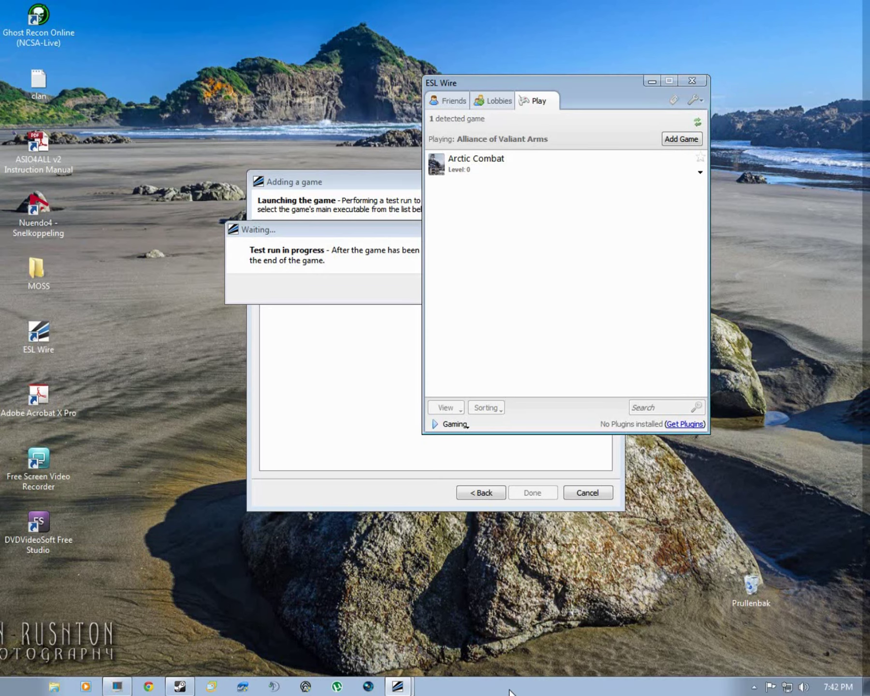
# End the AVA.exe process in Windows Task Manager and close Task Manager.
pyautogui.rightClick(514, 691)
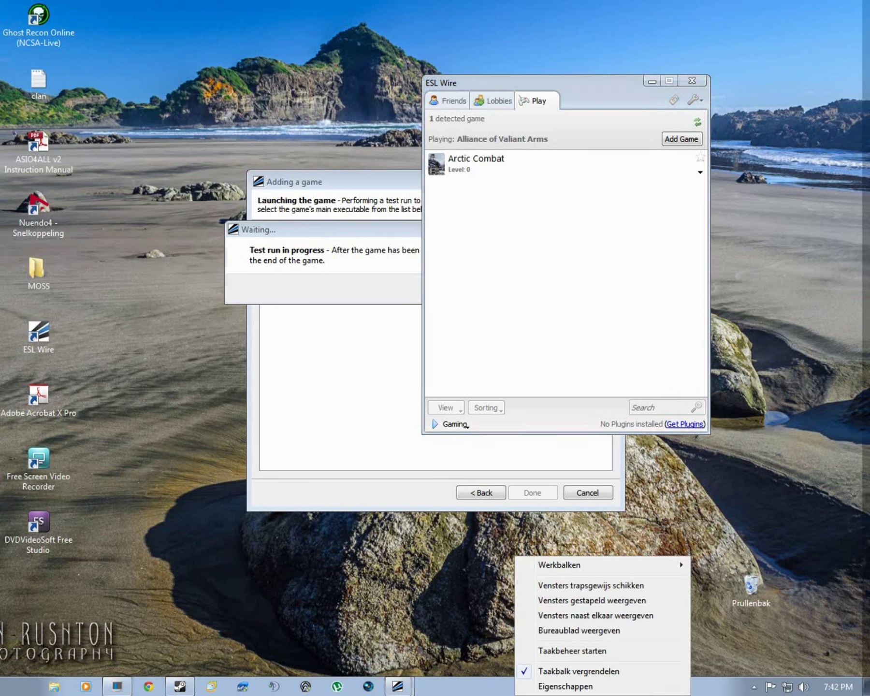
pyautogui.click(550, 653)
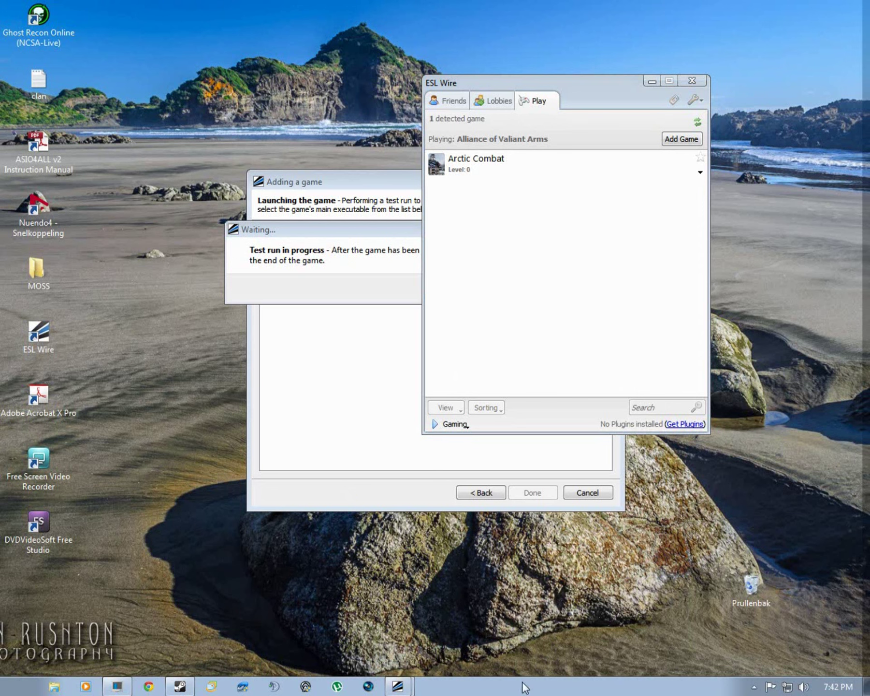
pyautogui.hotkey('ctrl', 'shift', 'Escape')
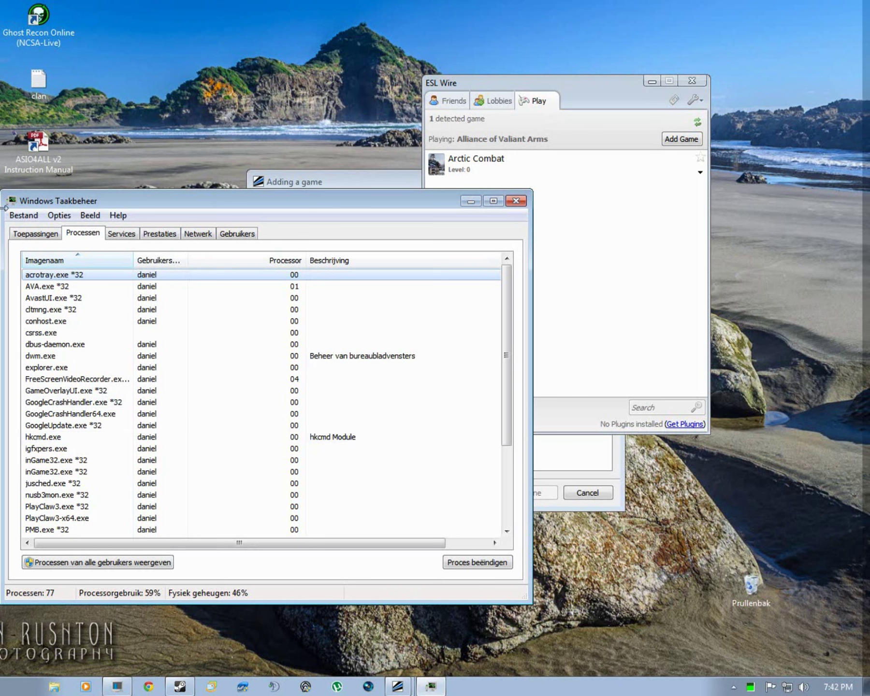
pyautogui.rightClick(47, 285)
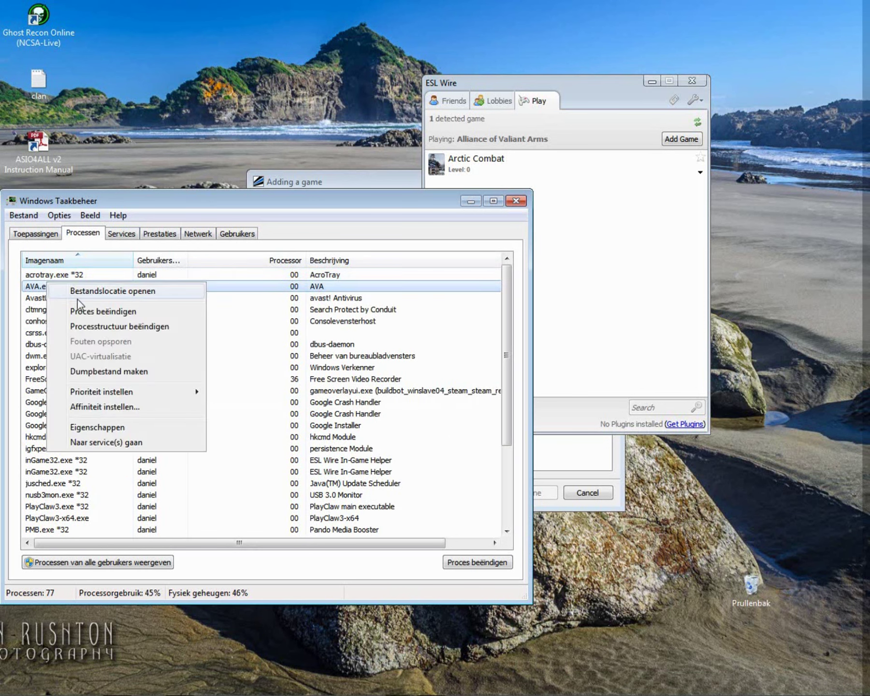
pyautogui.click(94, 314)
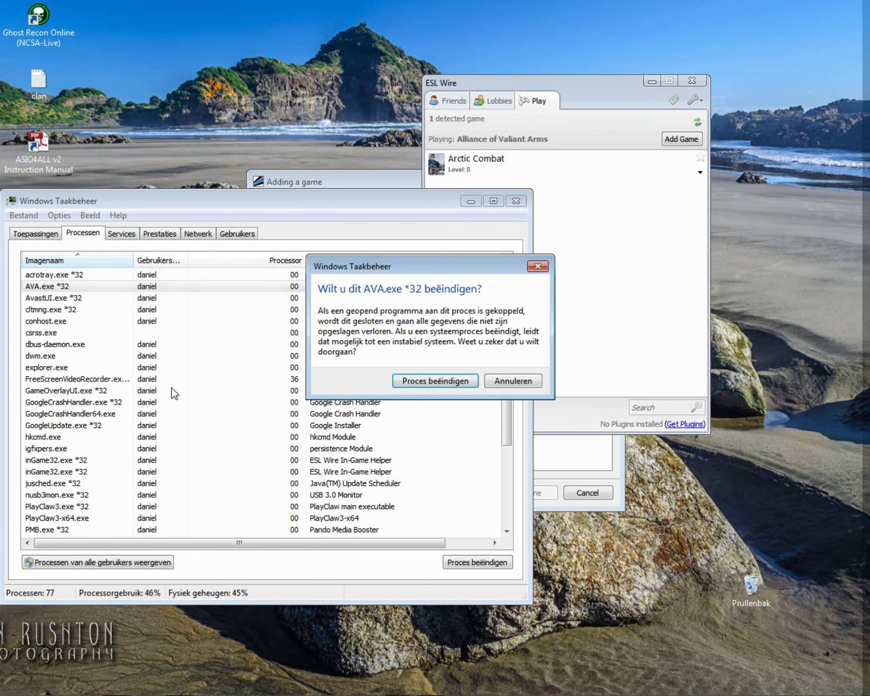
pyautogui.click(434, 380)
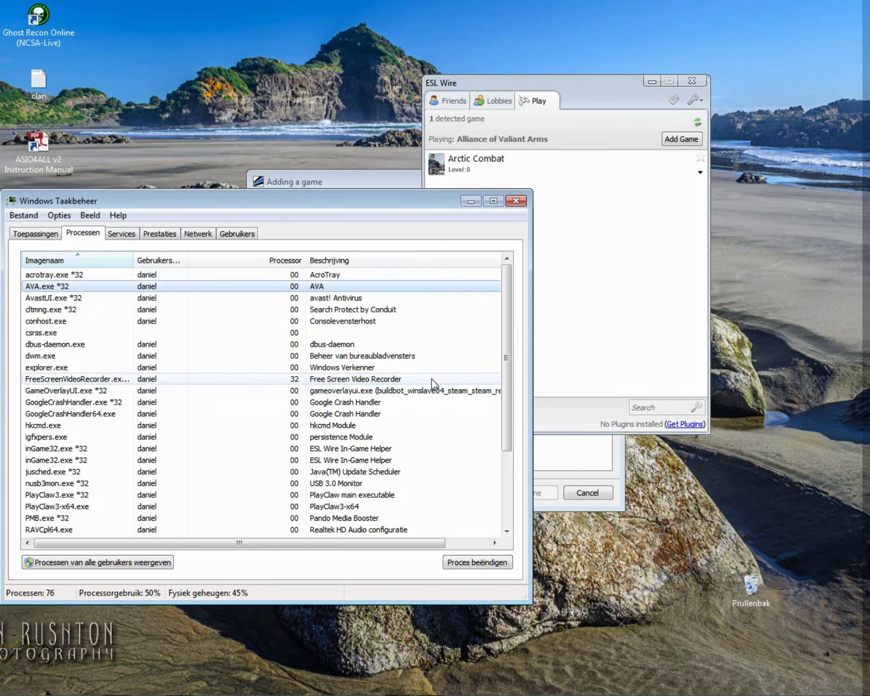
pyautogui.click(513, 196)
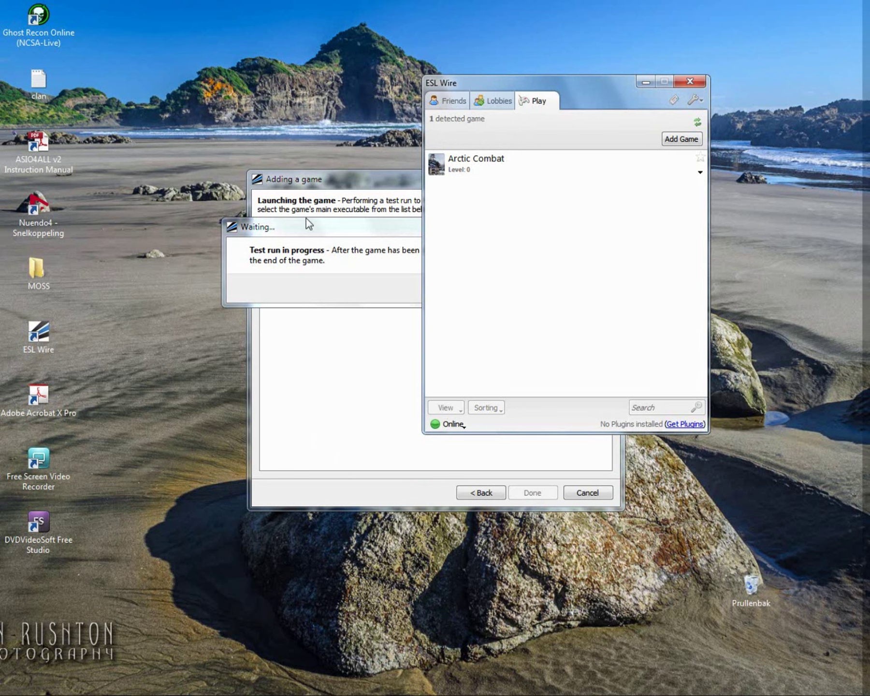
# Confirm that the game has been closed and finish adding Alliance of Valiant Arms with GameOverlayUI.exe as its main executable.
pyautogui.click(328, 235)
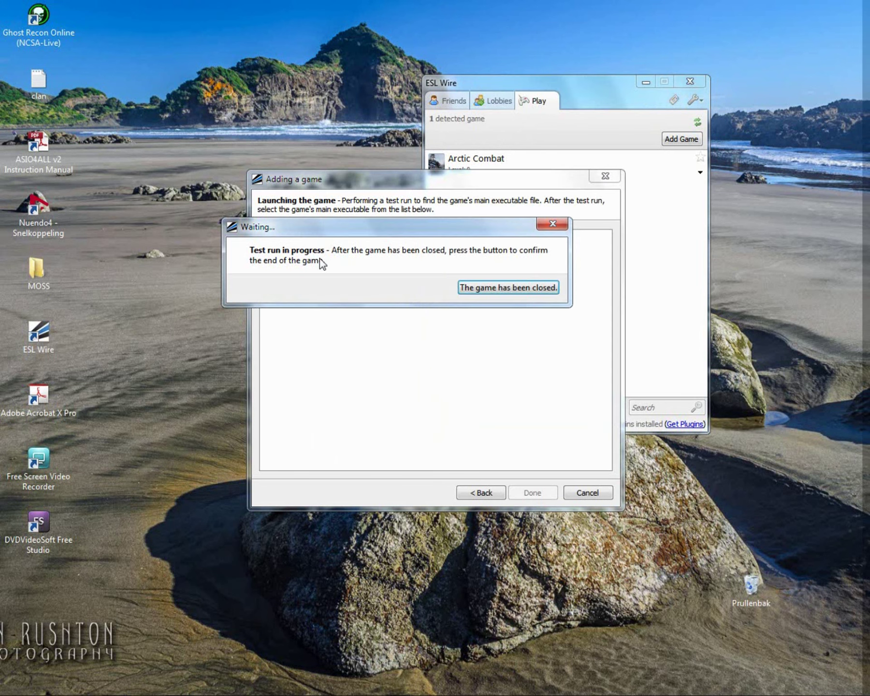
pyautogui.click(515, 286)
pyautogui.click(532, 492)
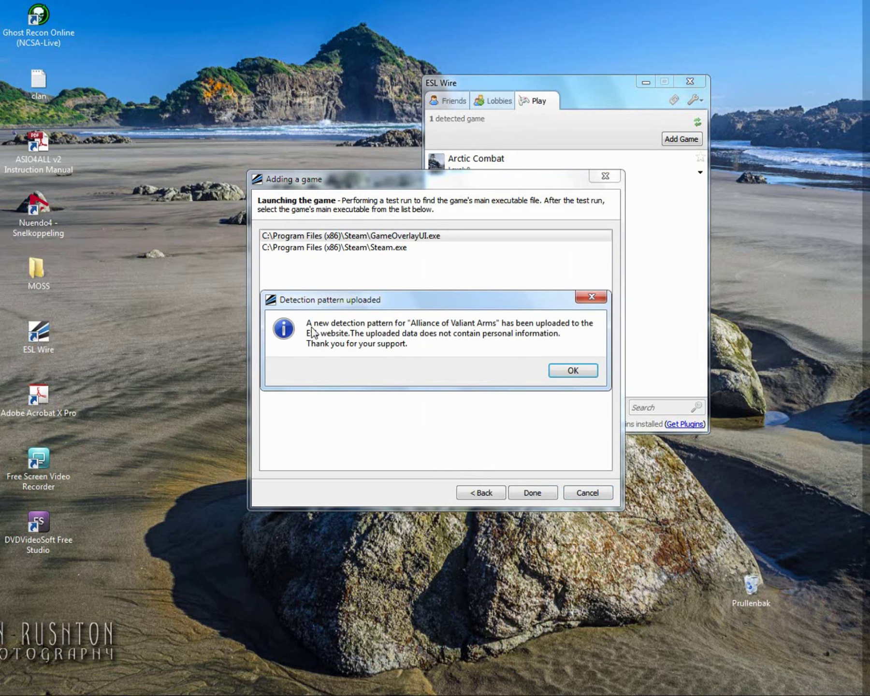
pyautogui.click(572, 370)
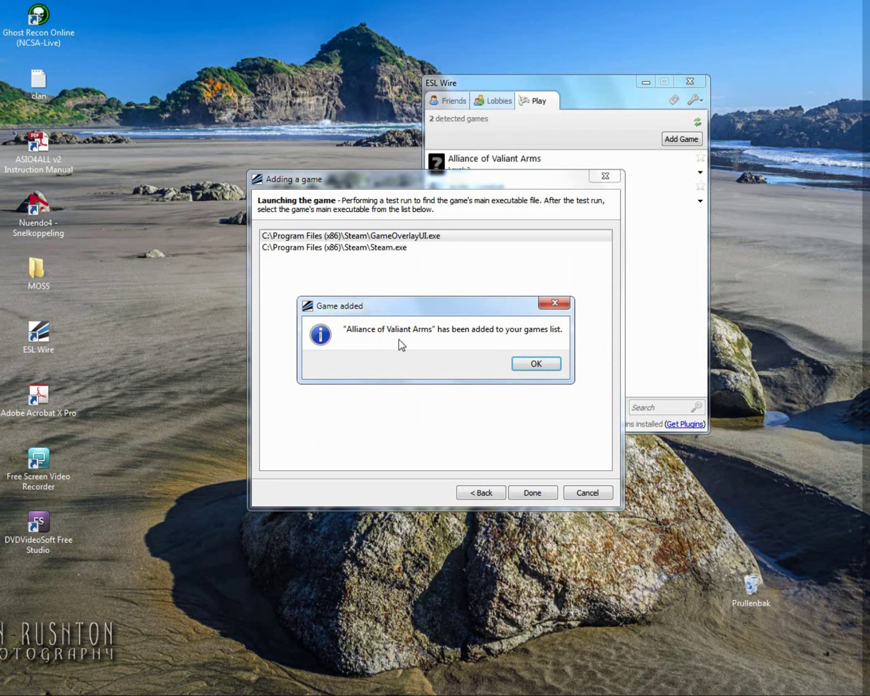
pyautogui.click(534, 365)
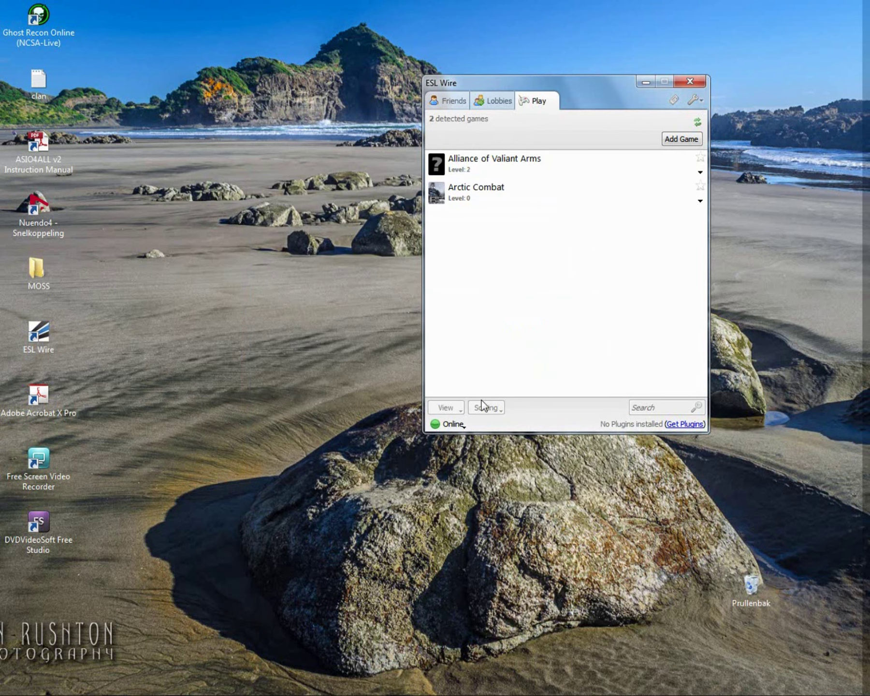
pyautogui.click(501, 167)
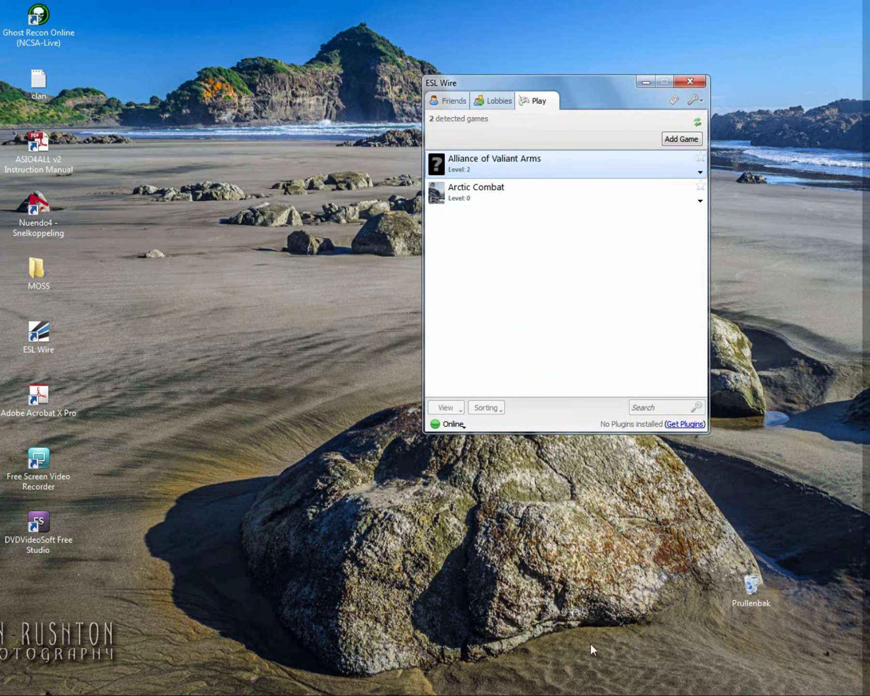
pyautogui.click(460, 424)
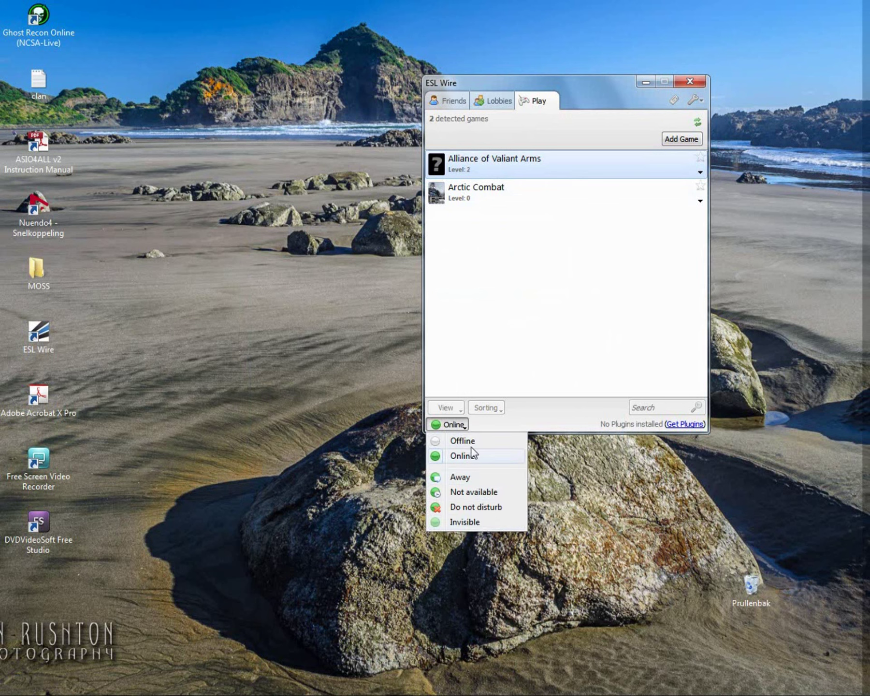
pyautogui.click(577, 532)
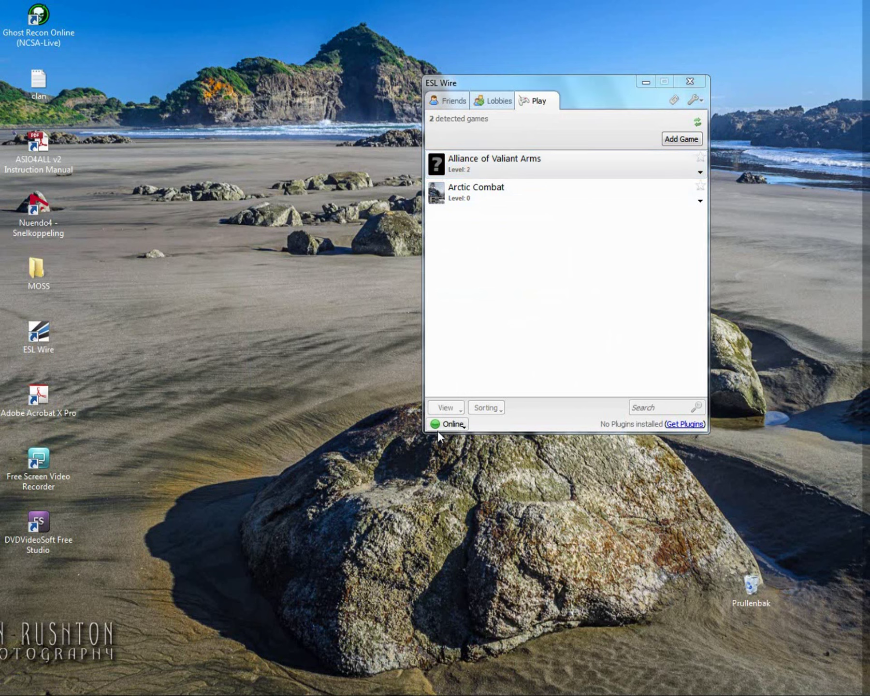
# Launch Alliance of Valiant Arms from the ESL Wire games list, keeping the existing start options.
pyautogui.click(699, 172)
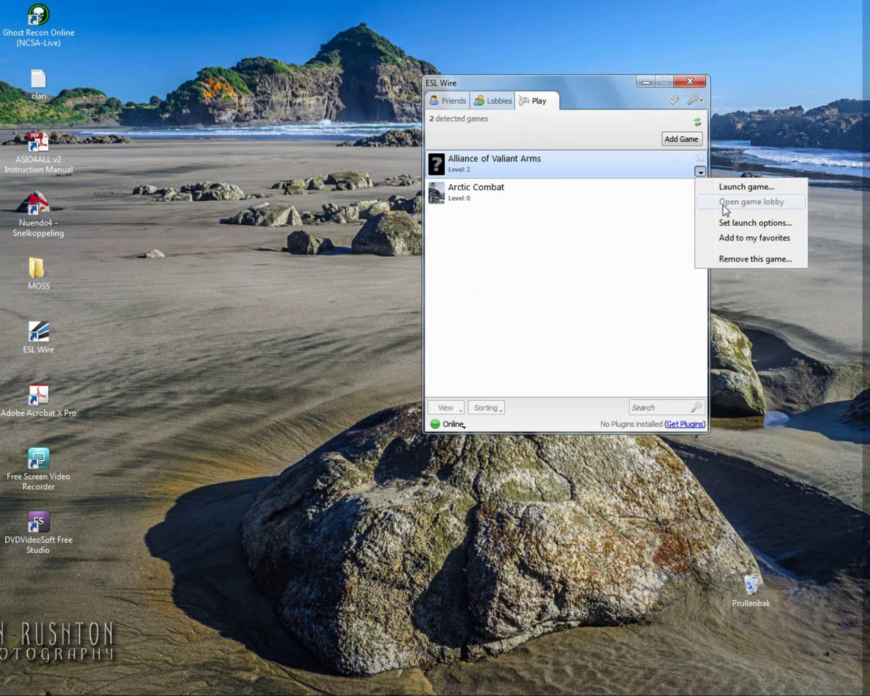
pyautogui.click(755, 188)
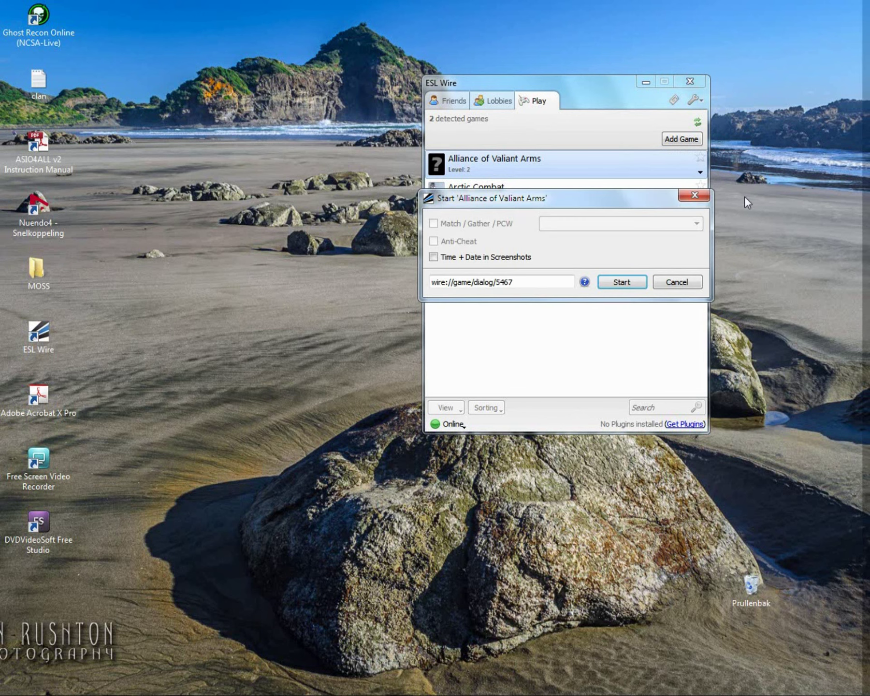
pyautogui.click(622, 282)
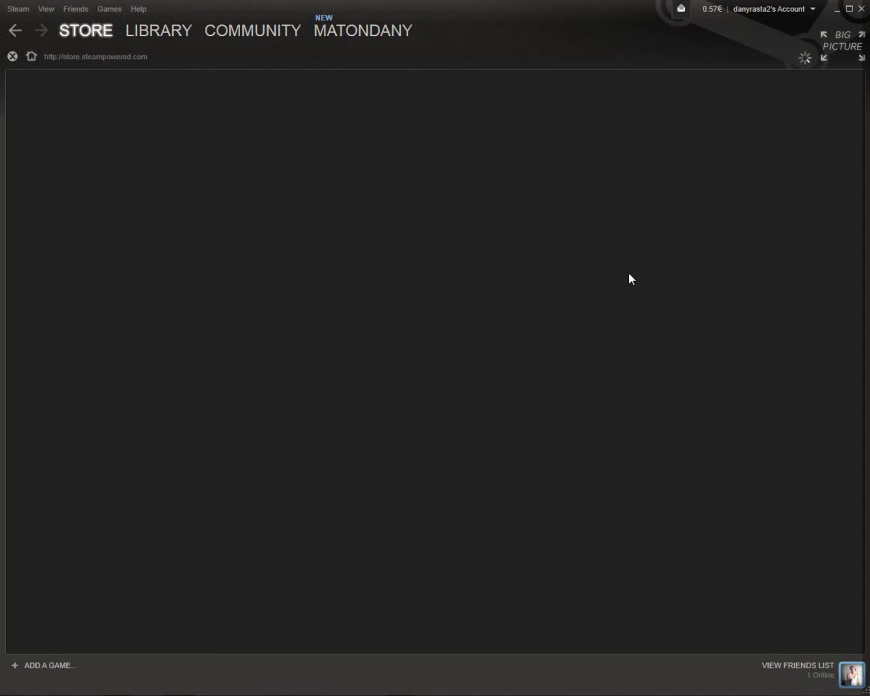
# Show all games in the Steam library and close the Steam window.
pyautogui.moveTo(156, 28)
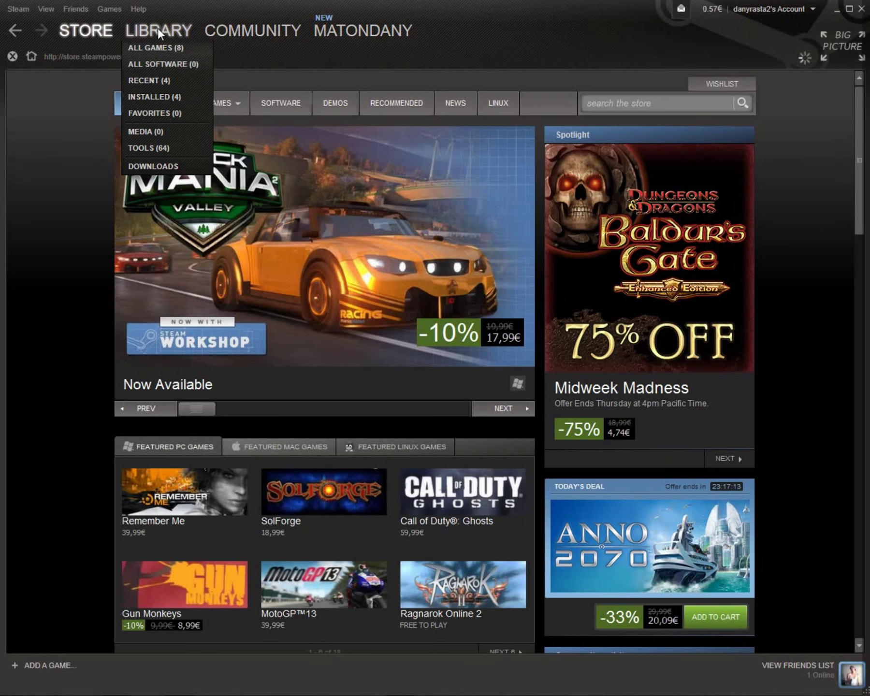
pyautogui.click(163, 49)
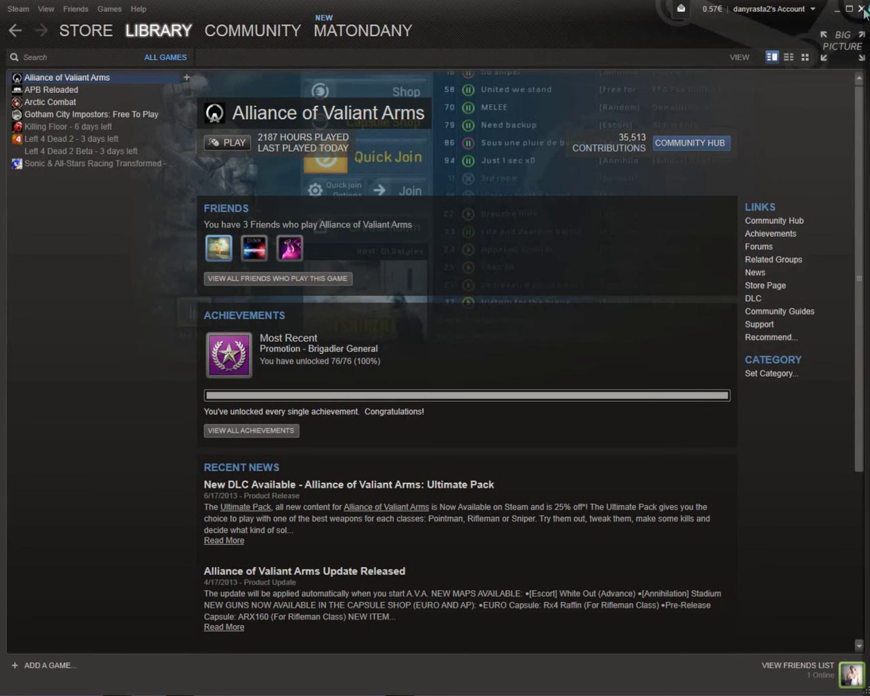
pyautogui.click(862, 9)
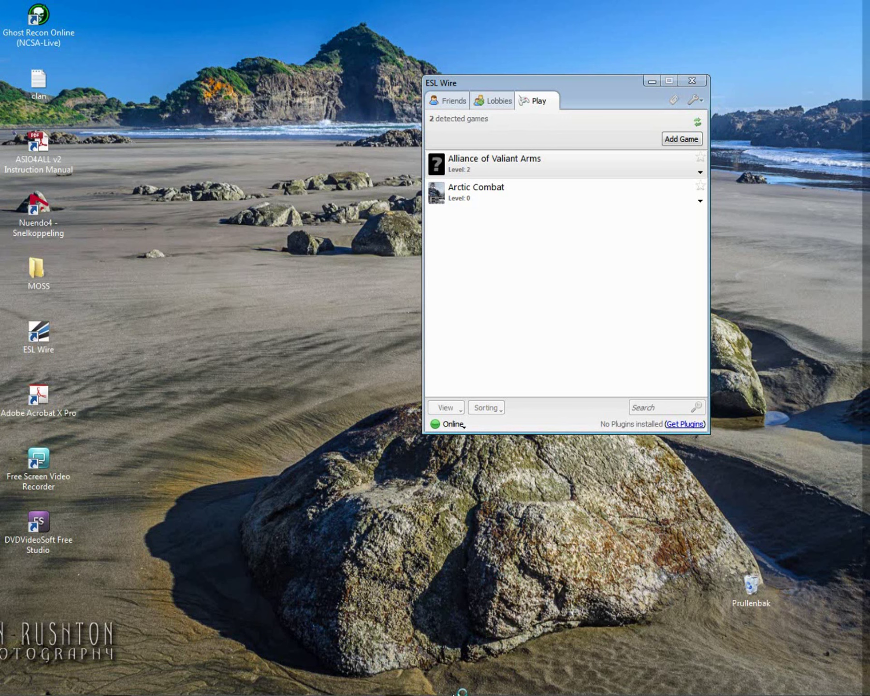
# Shift the AVA Launcher window slightly and acknowledge the daily missions notice in Alliance of Valiant Arms.
pyautogui.moveTo(460, 694)
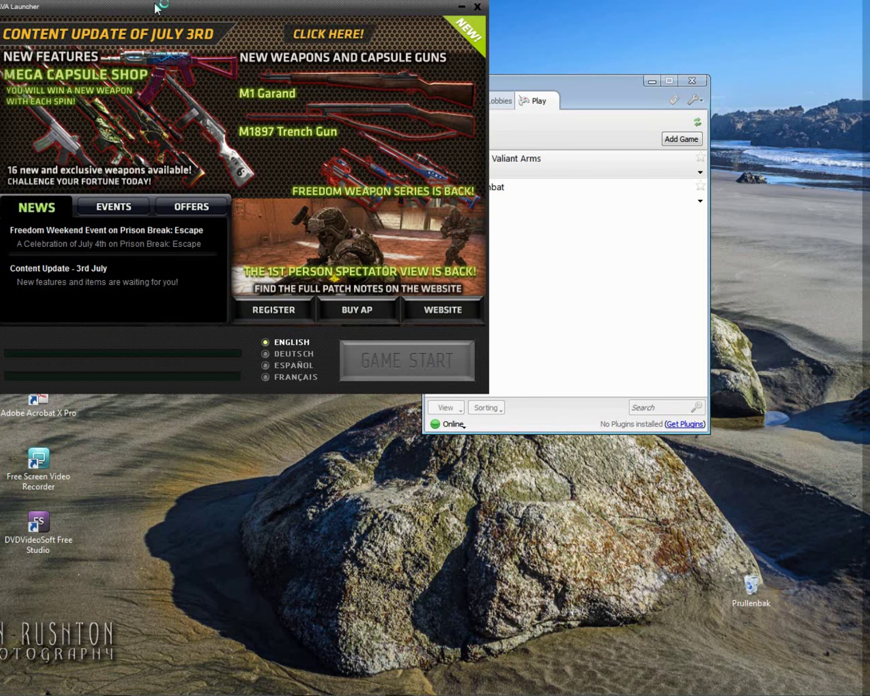
pyautogui.moveTo(145, 7); pyautogui.dragTo(154, 7)
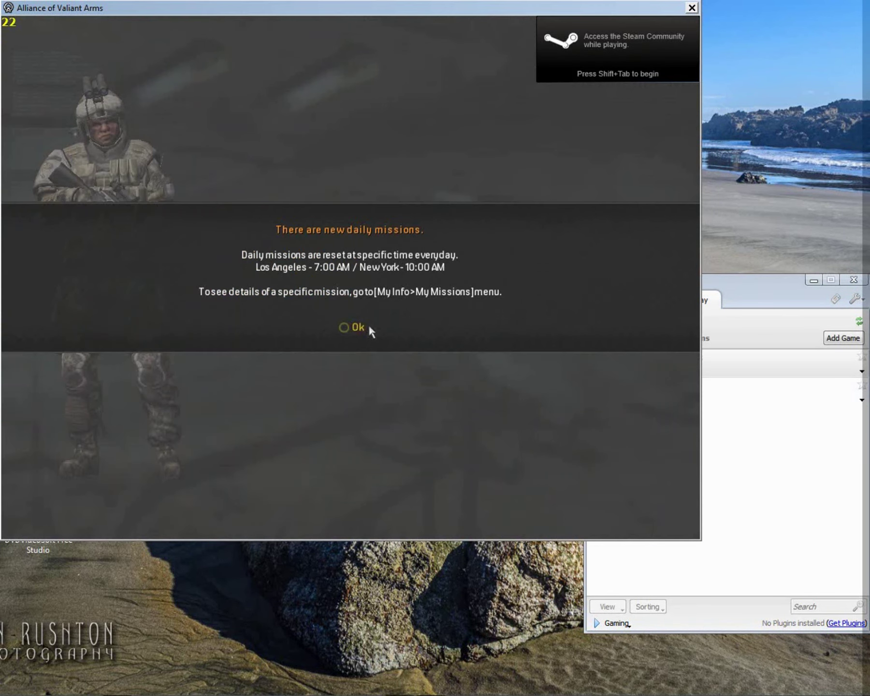
pyautogui.click(358, 327)
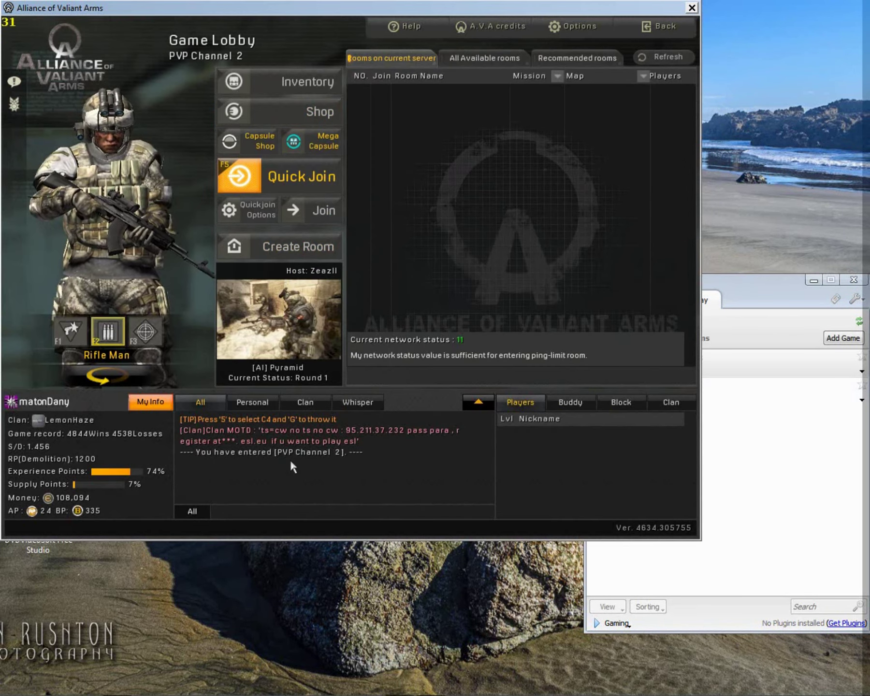
# Enter "done" in the game lobby's chat line without sending it, and show the hidden system tray icons.
pyautogui.write('done')
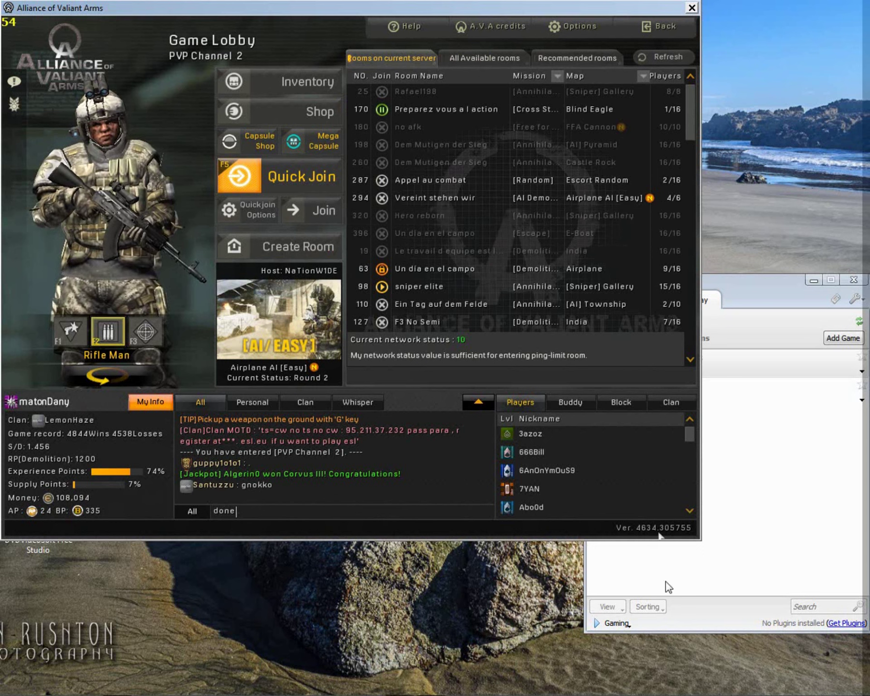
pyautogui.click(754, 687)
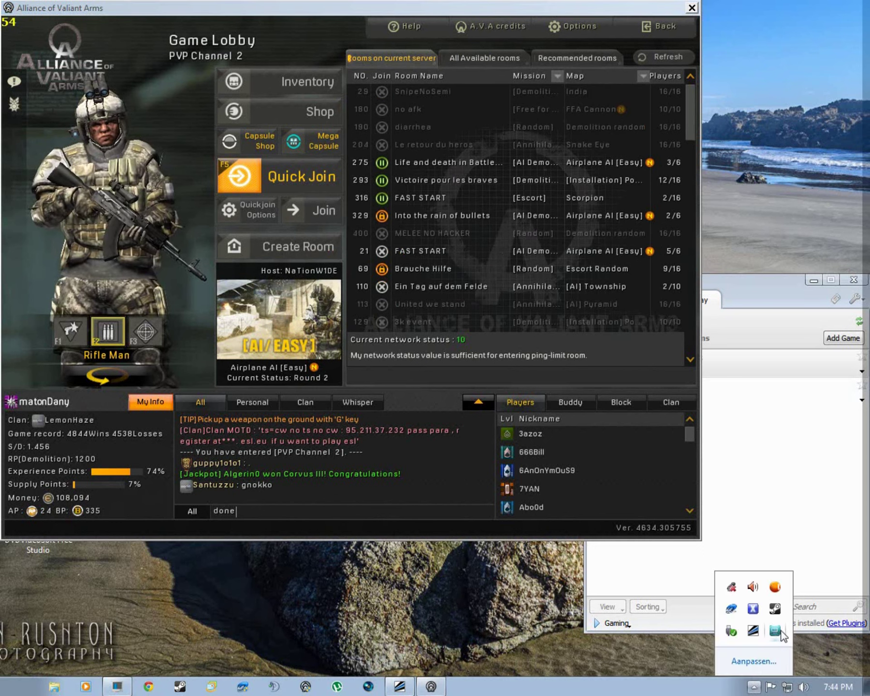